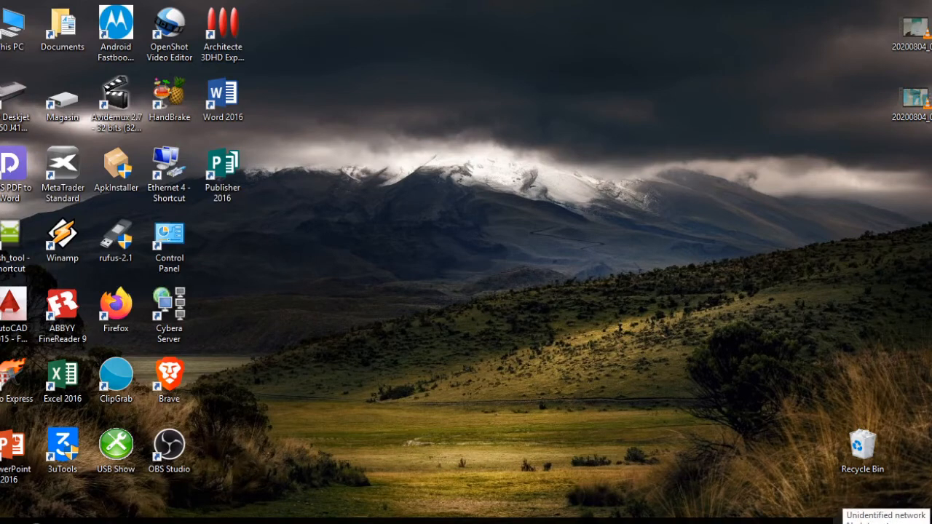
- Open the Ethernet 4 adapter properties from Windows network settings
left_click(841, 521)
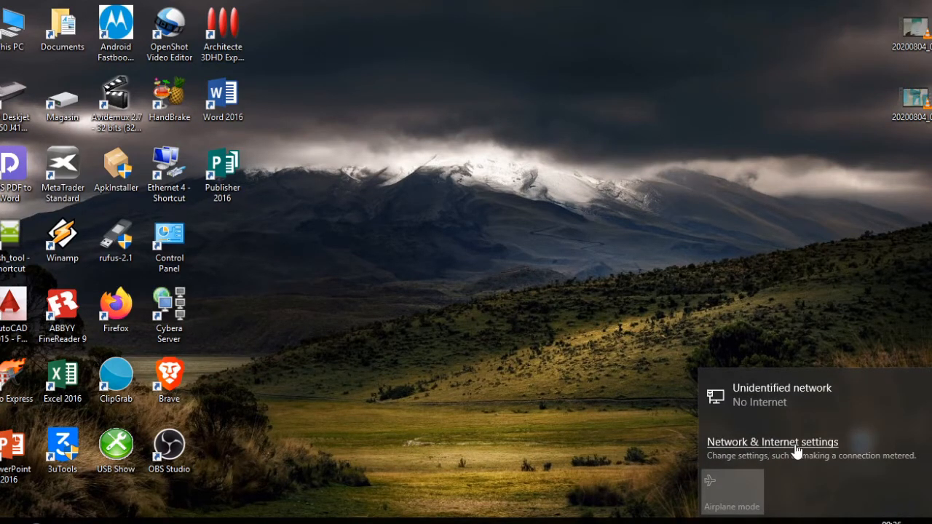
left_click(743, 443)
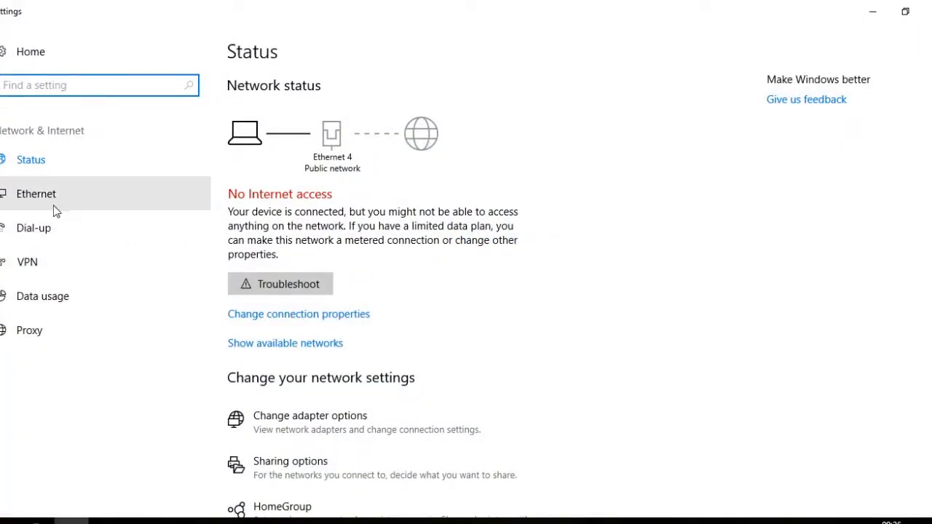
left_click(42, 194)
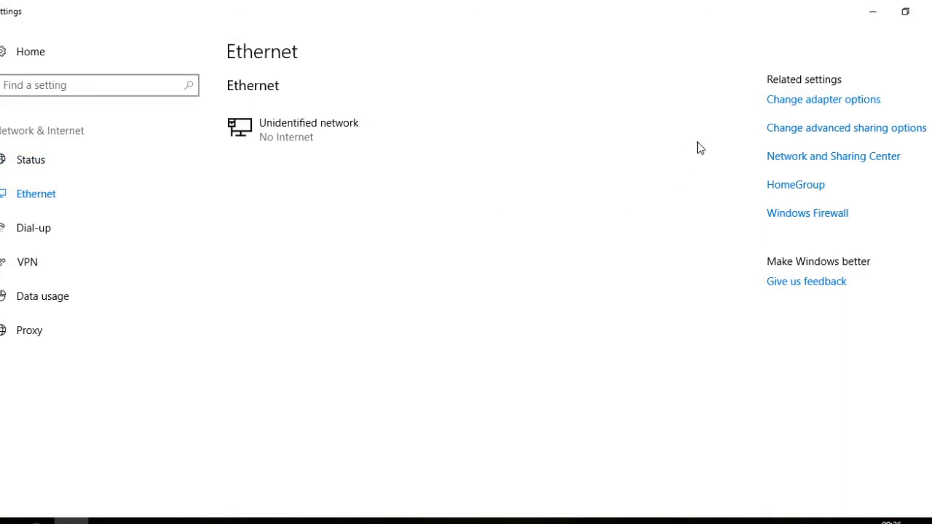
left_click(809, 104)
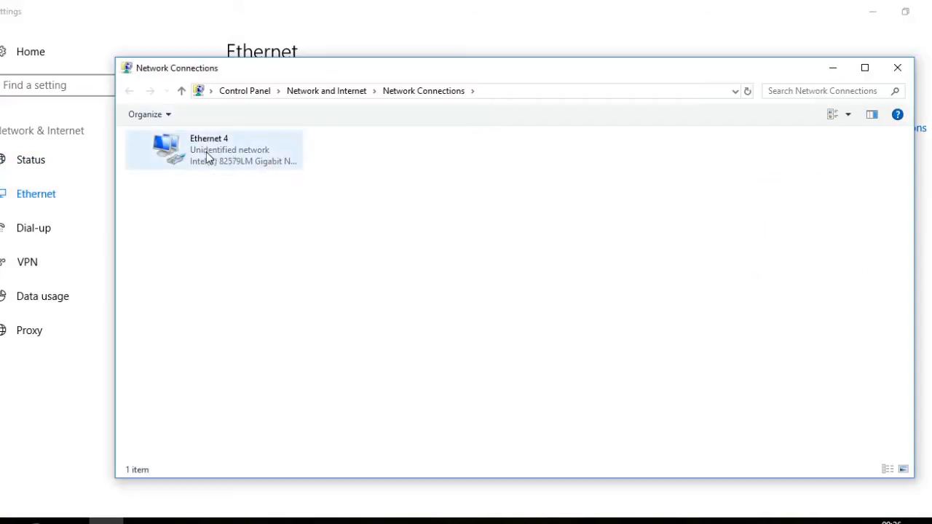
right_click(215, 149)
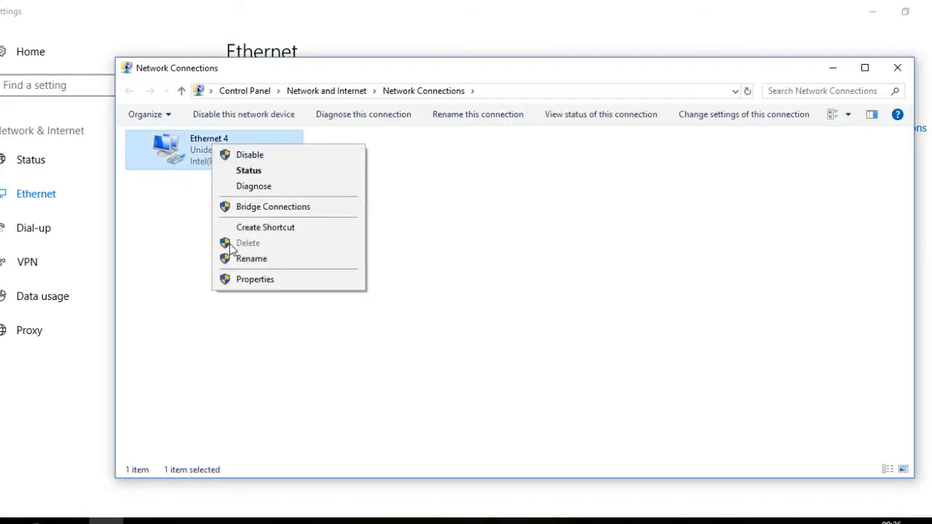
left_click(233, 278)
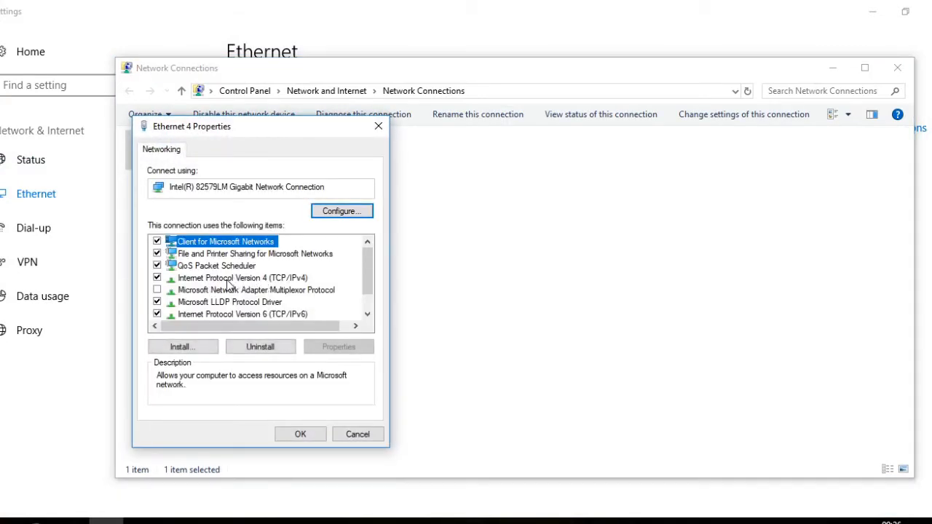
- Set Ethernet 4 IPv4 to static 192.168.0.100, mask 255.255.255.0, and close all network windows
double_click(245, 281)
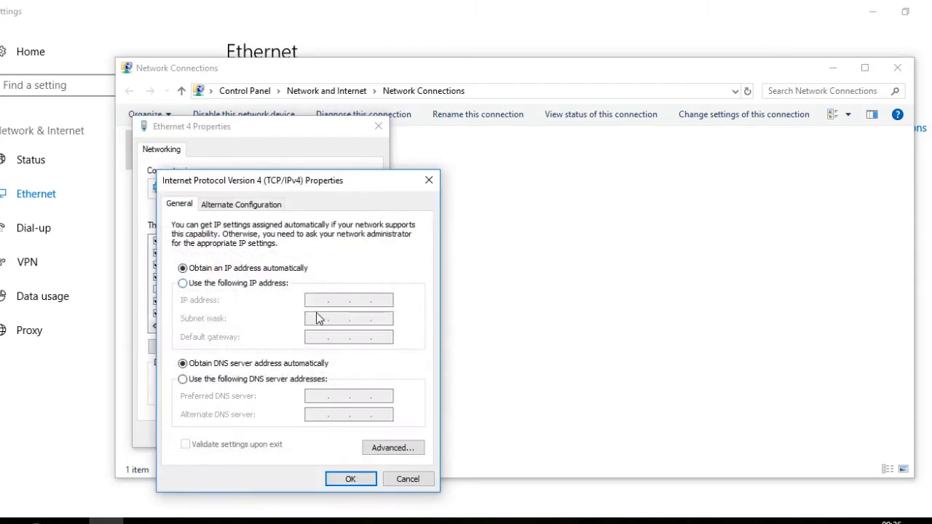
left_click(233, 284)
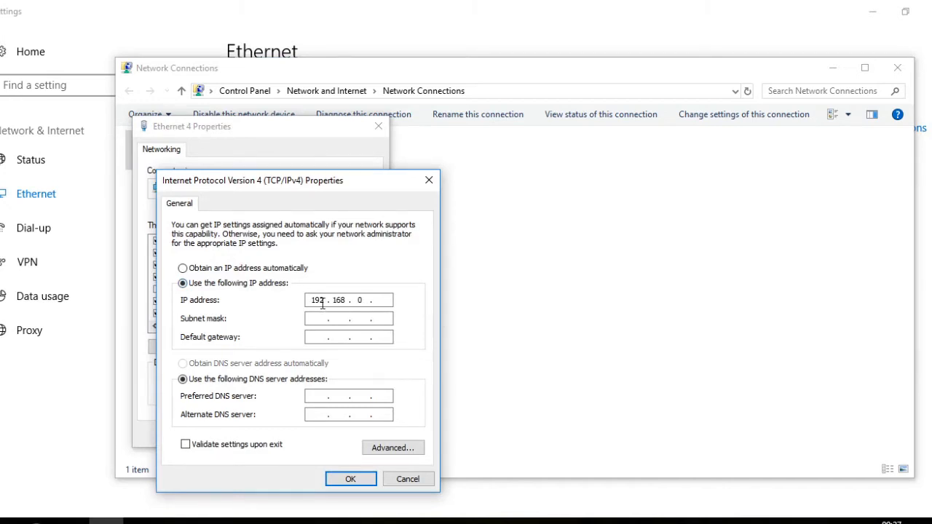
left_click(382, 303)
left_click(372, 318)
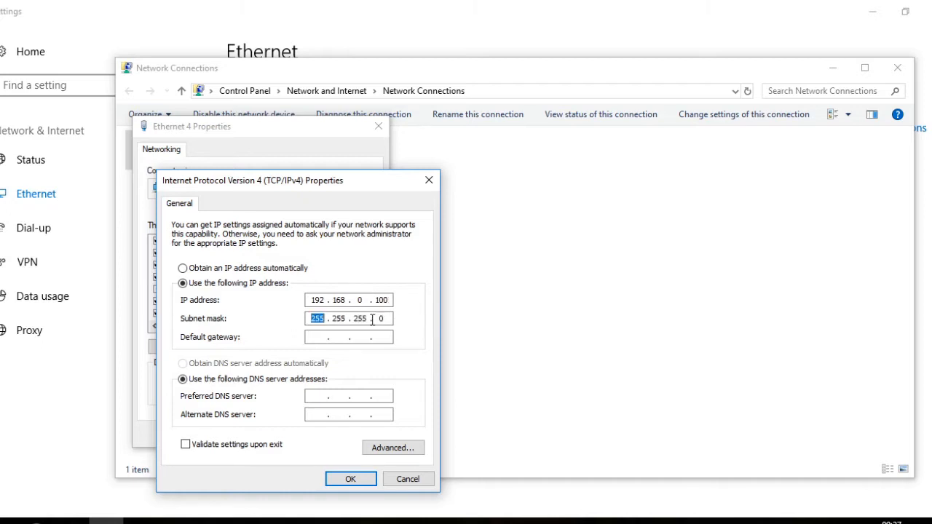
left_click(350, 478)
left_click(315, 437)
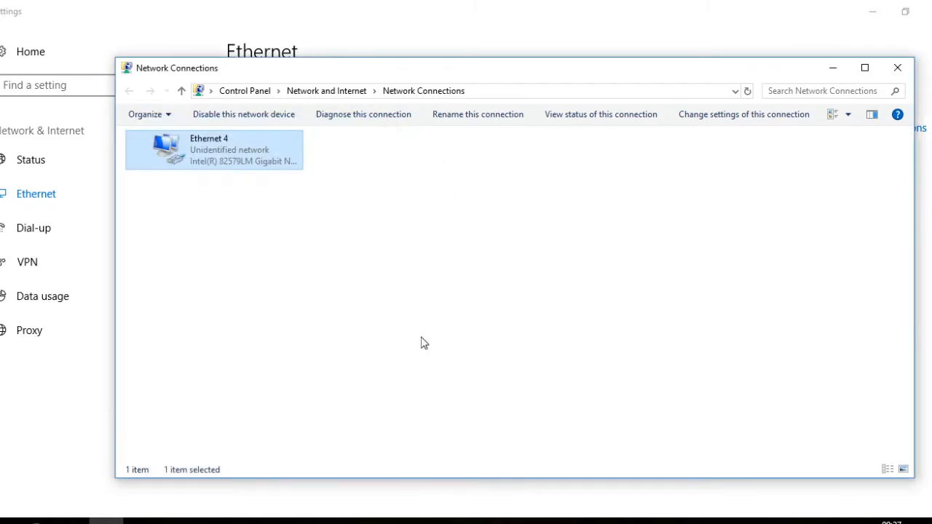
left_click(897, 67)
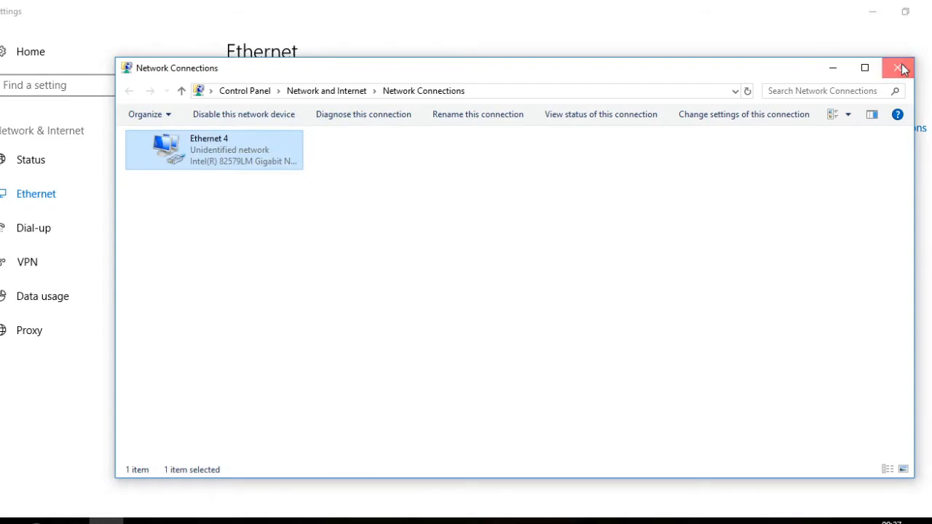
left_click(921, 10)
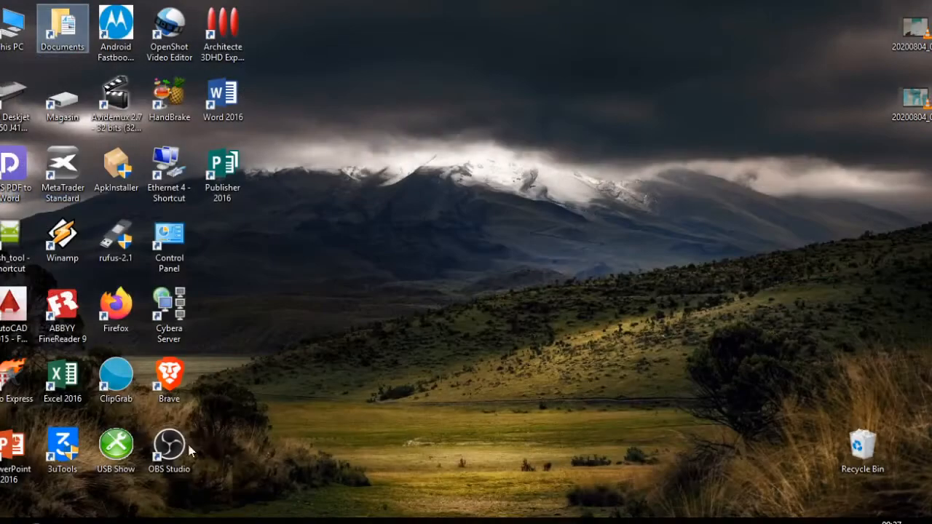
- Launch Firefox and log in to the admin page at 192.168.0.254, declining to save the login
double_click(107, 309)
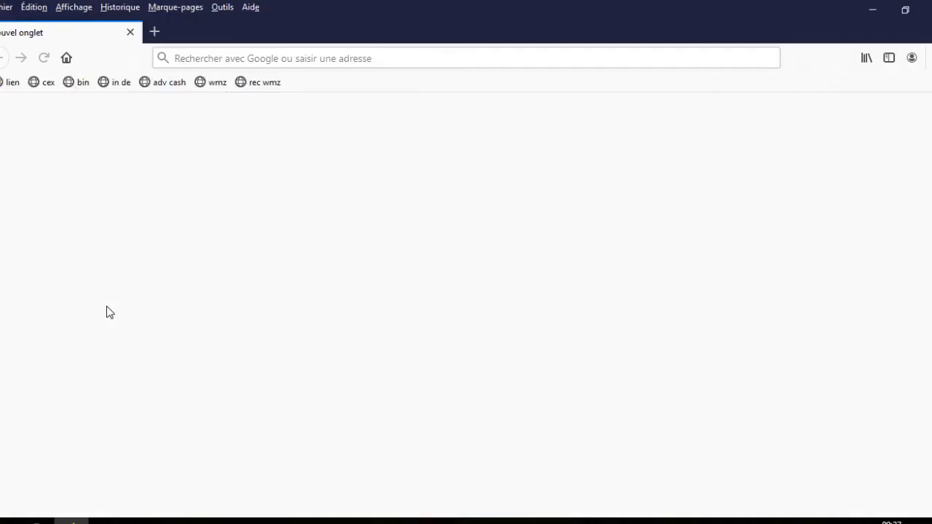
left_click(281, 64)
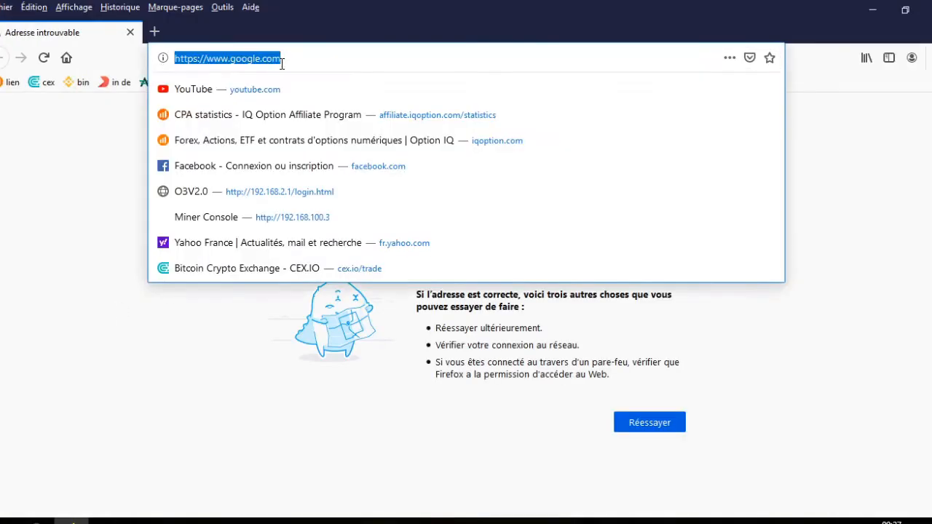
type("192.168.0.25")
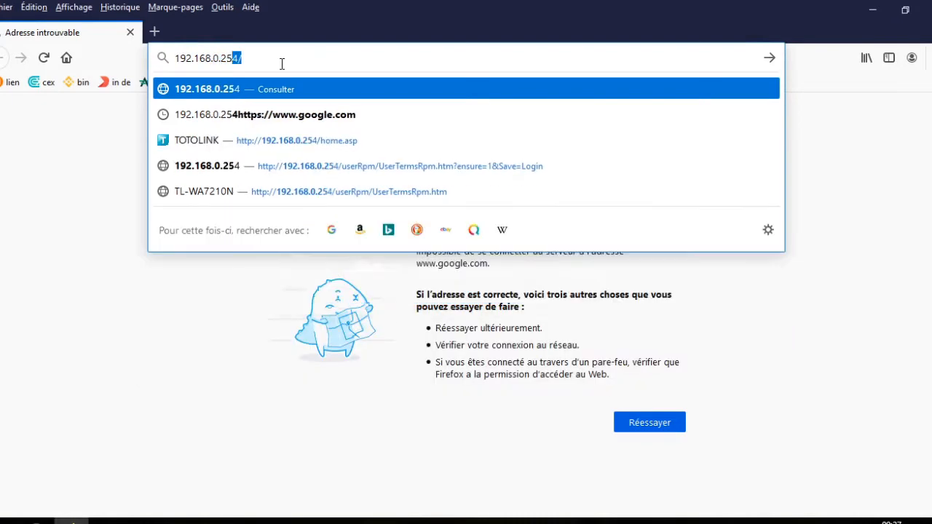
key("Return")
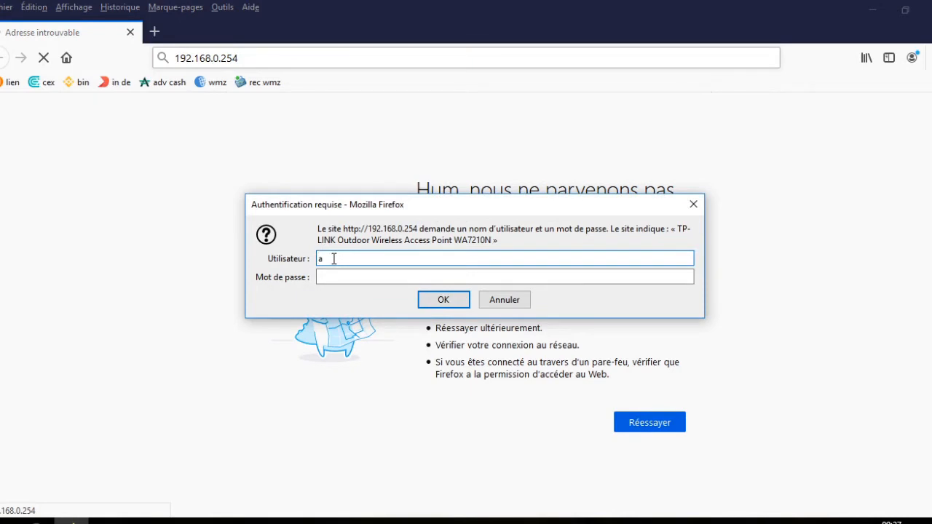
key("Tab")
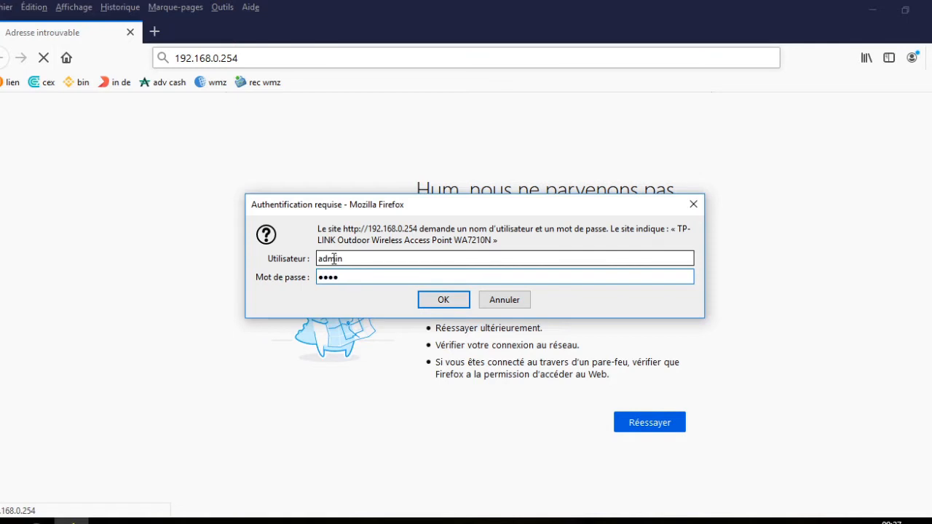
key("Return")
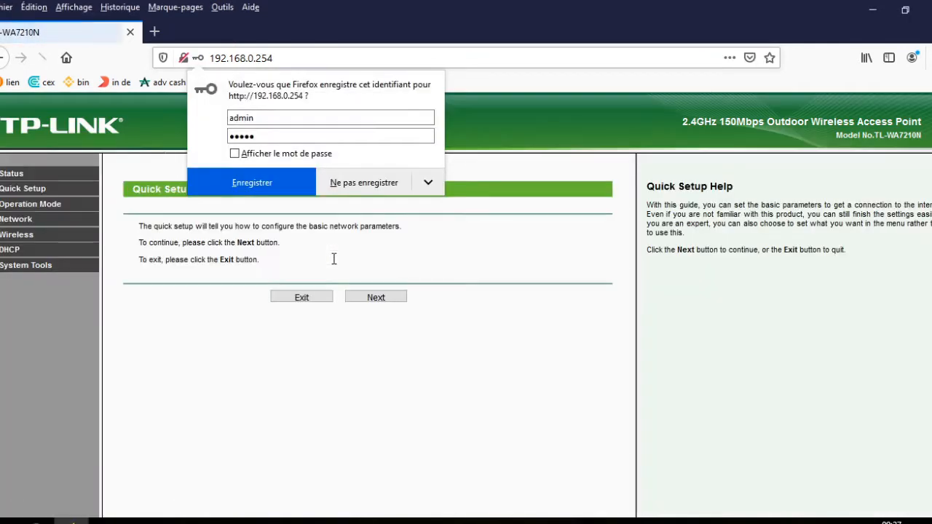
left_click(357, 188)
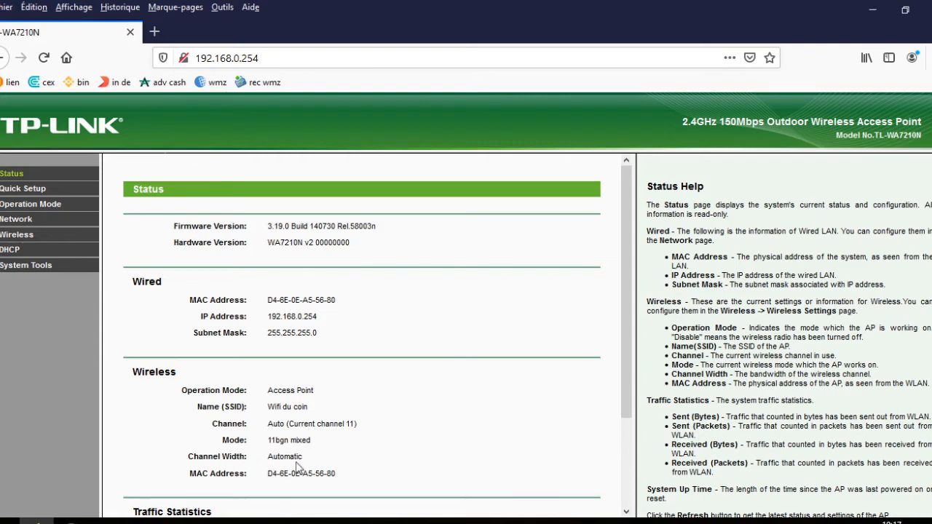
- Scroll through the Status page to review SSID Wifi du coin and the traffic statistics
scroll(255, 473, "down", 3)
scroll(260, 465, "up", 2)
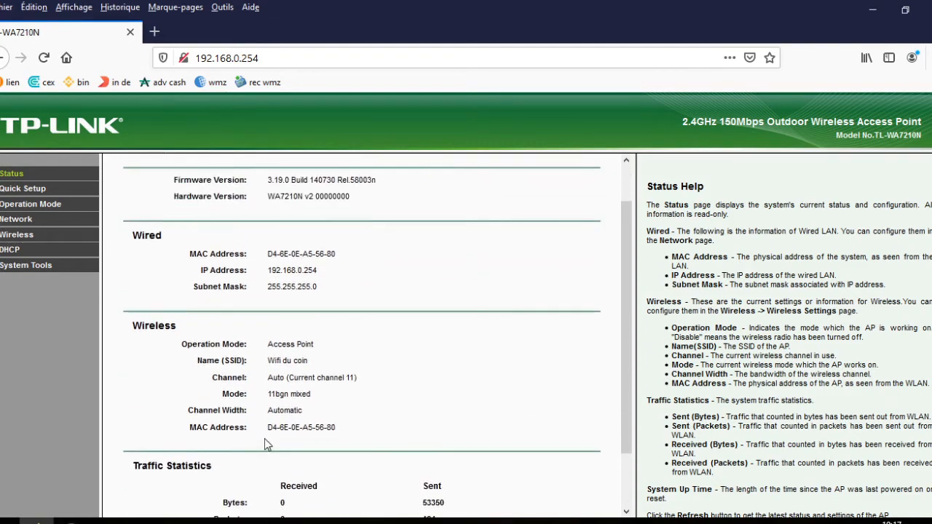
- Browse the Quick Setup, Operation Mode and LAN pages (IP 192.168.0.254), then go to Wireless
left_click(27, 192)
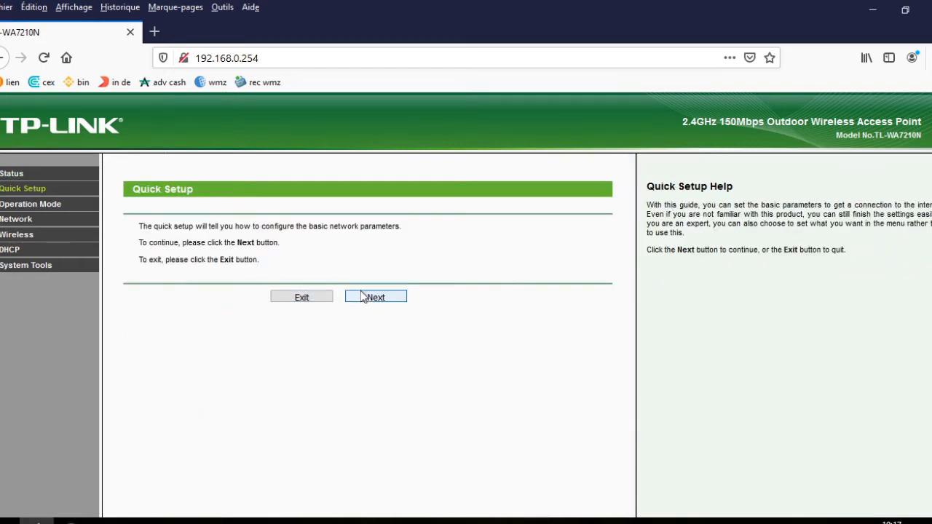
left_click(38, 206)
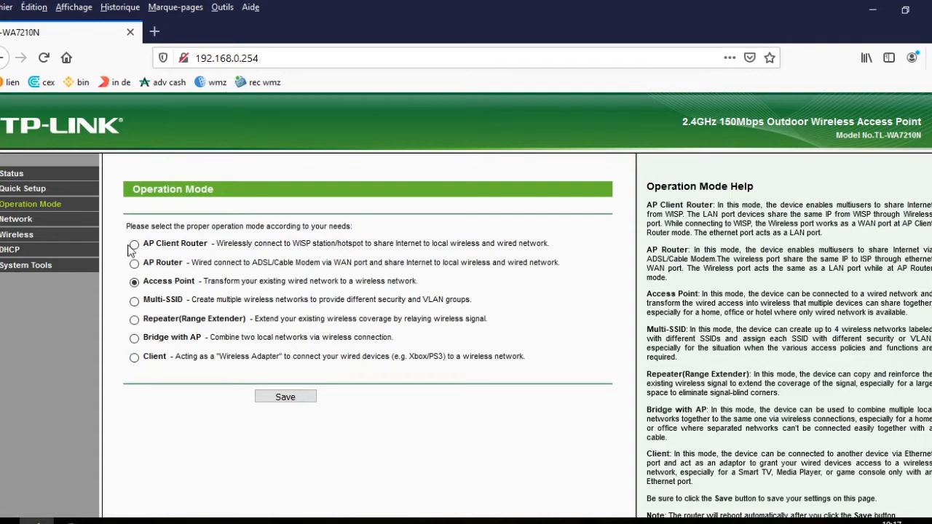
left_click(22, 221)
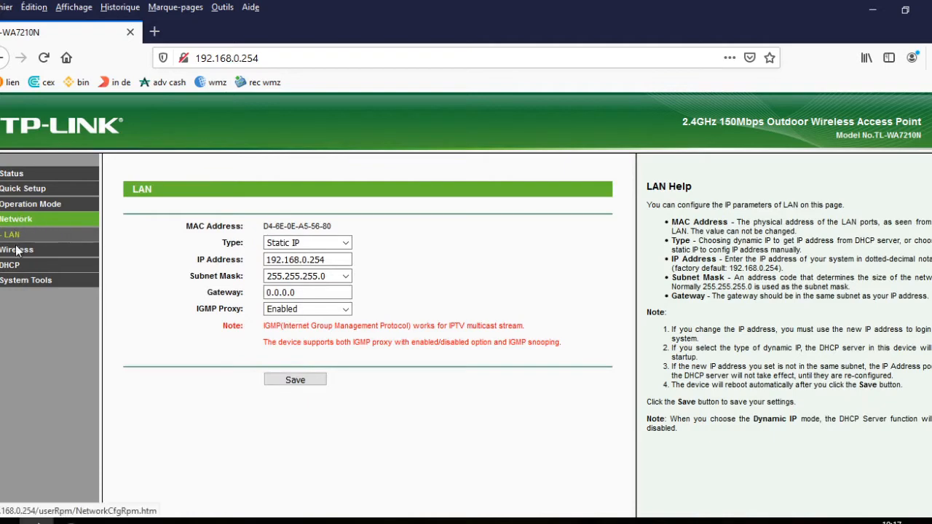
left_click(18, 249)
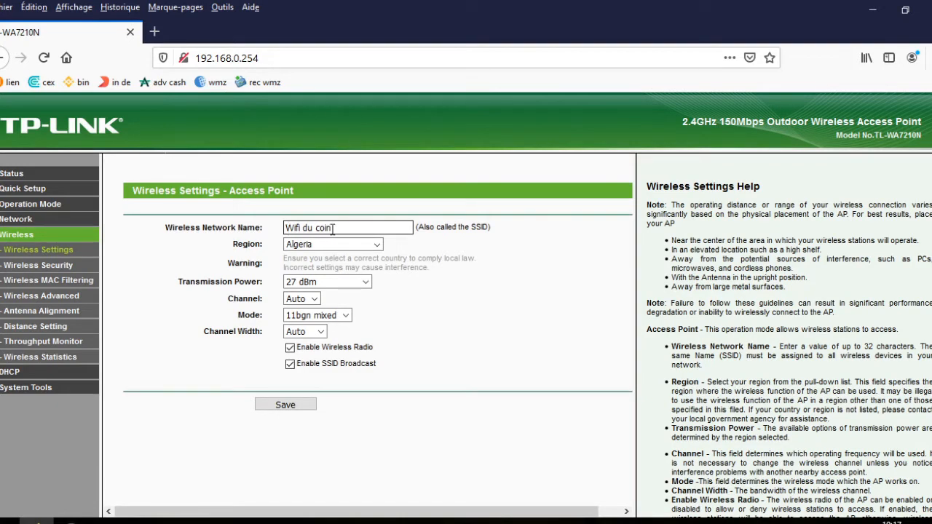
- Review the Wireless Settings: SSID Wifi du coin, 27 dBm power, channel Auto, mode 11bgn mixed
left_click_drag(332, 228, 257, 231)
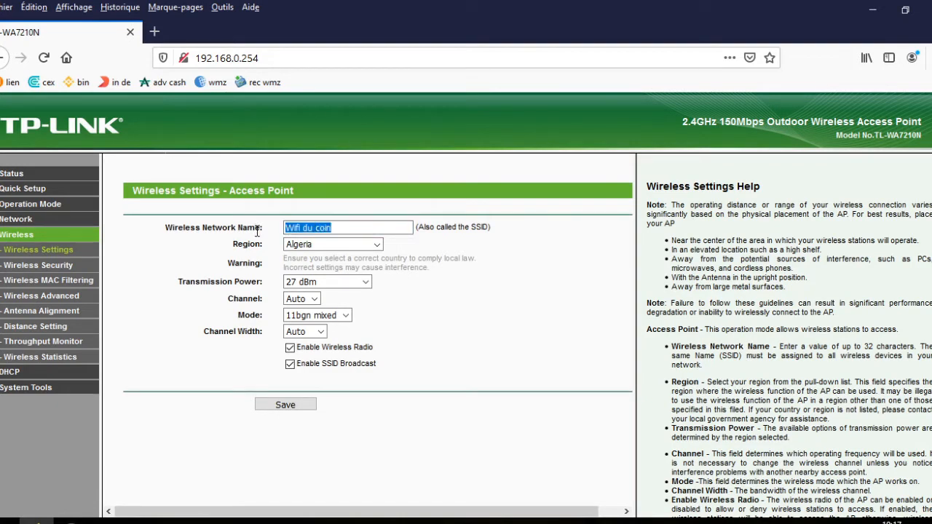
left_click(367, 282)
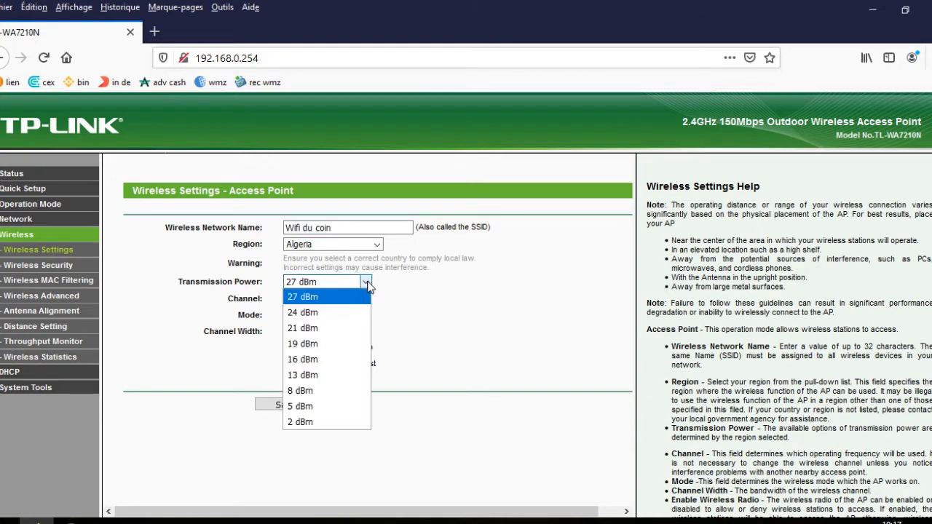
left_click(314, 297)
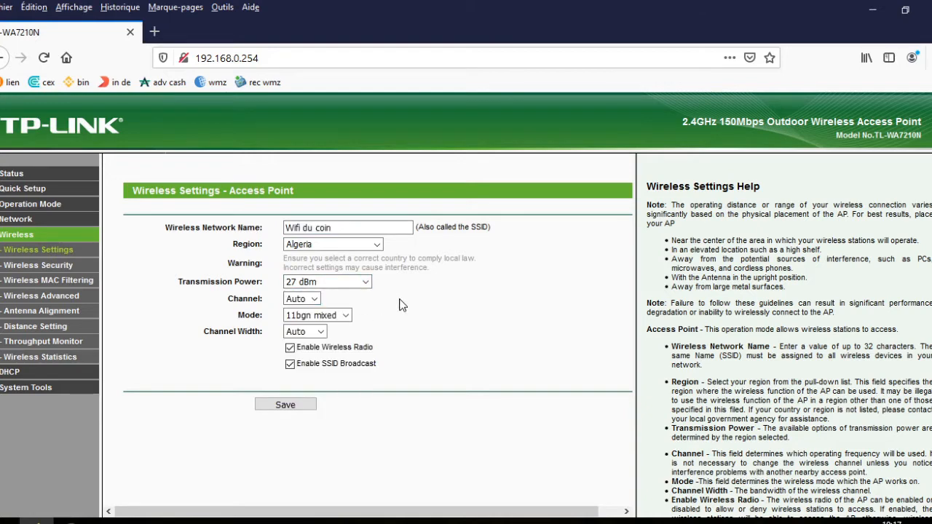
left_click(315, 298)
left_click_drag(318, 389, 319, 419)
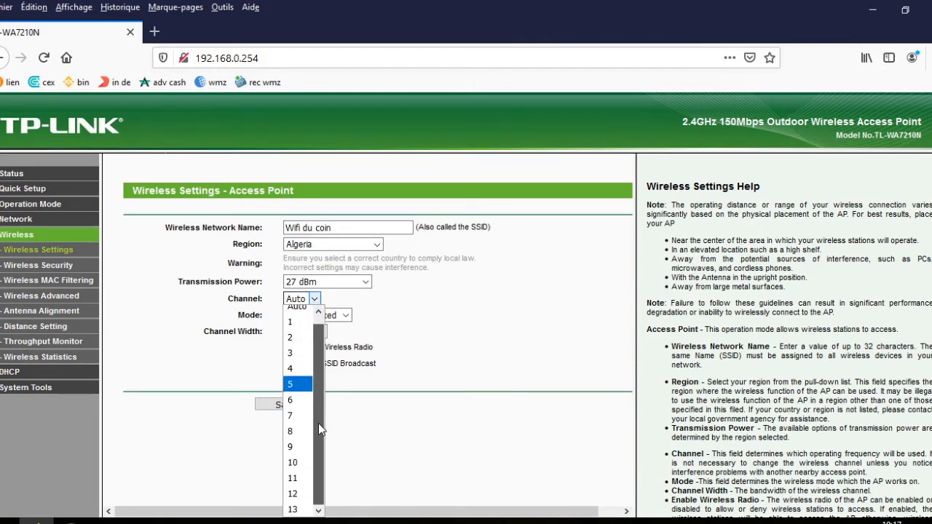
left_click(314, 299)
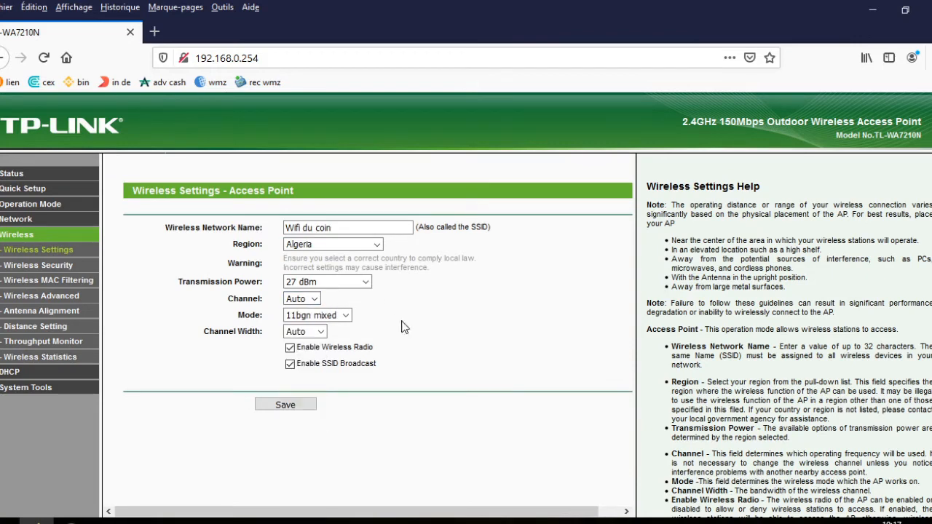
left_click(344, 319)
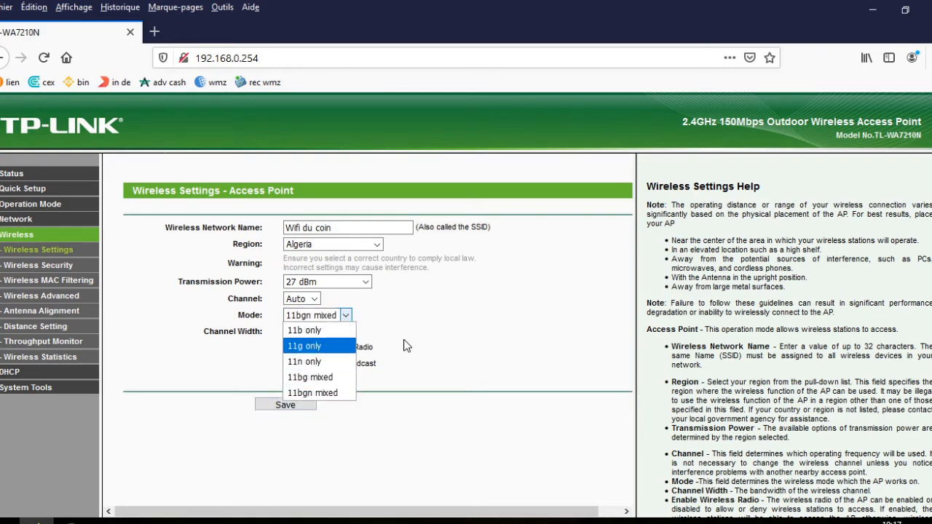
left_click(300, 320)
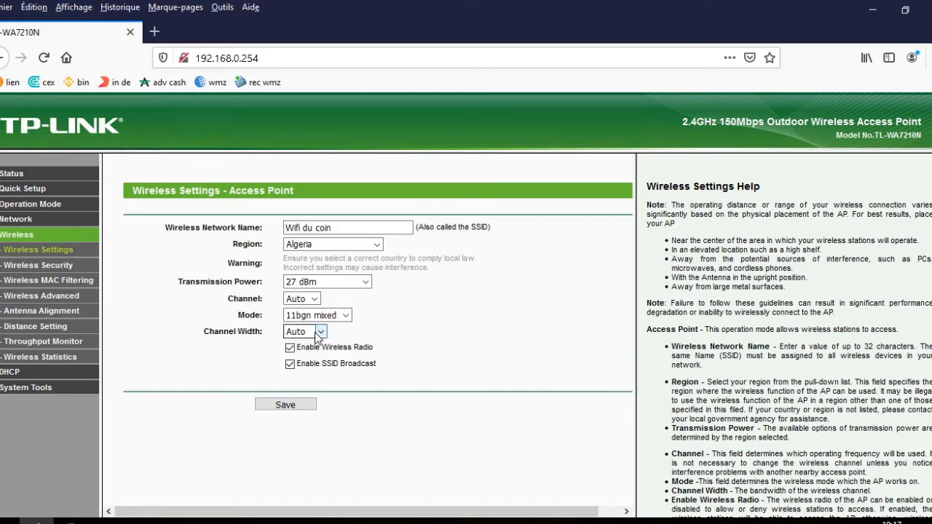
- Set the channel width to 20MHz and save the wireless settings
left_click(320, 333)
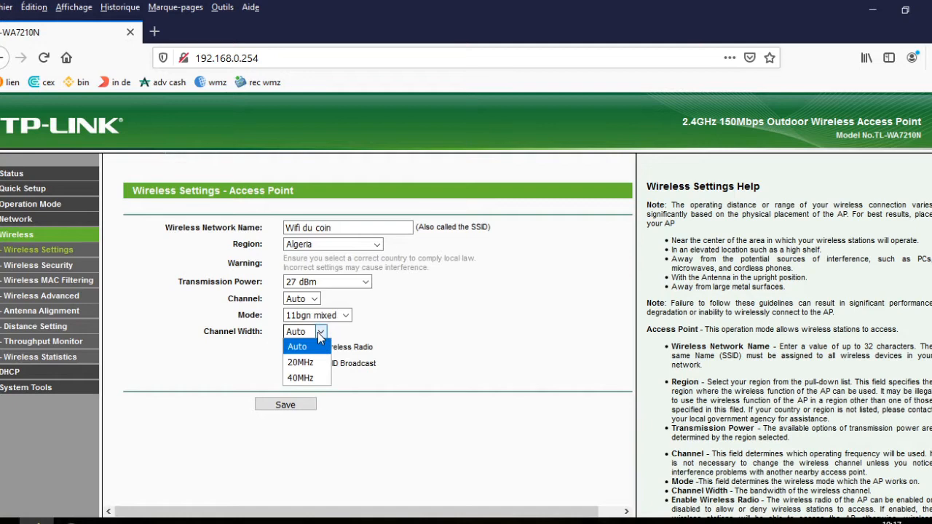
left_click(295, 364)
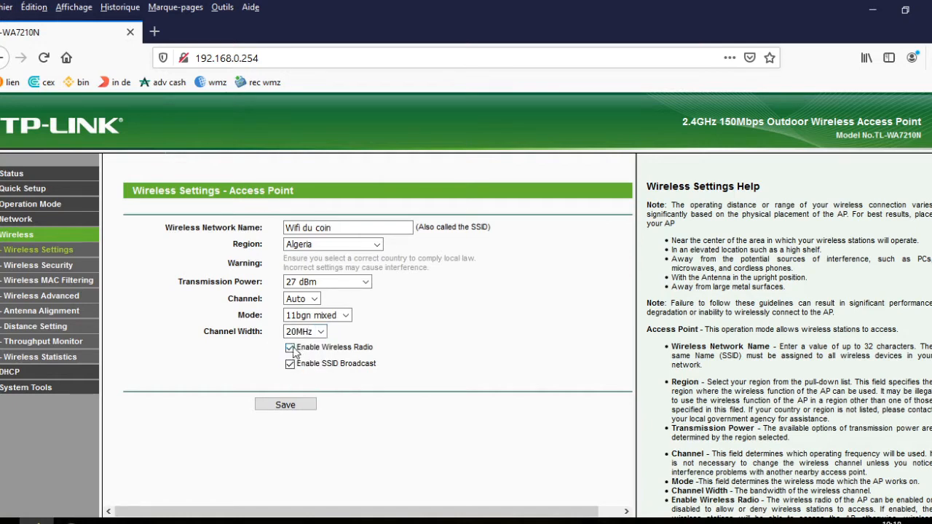
left_click(293, 406)
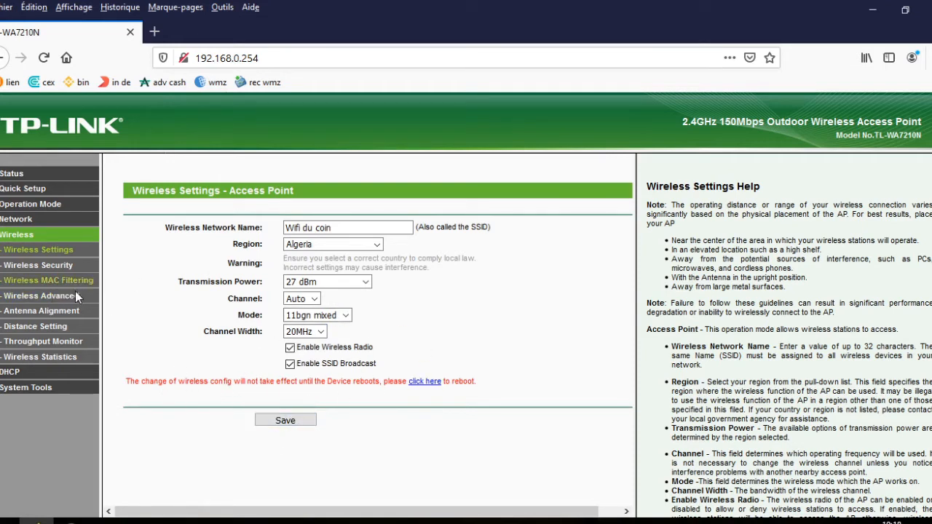
left_click(33, 266)
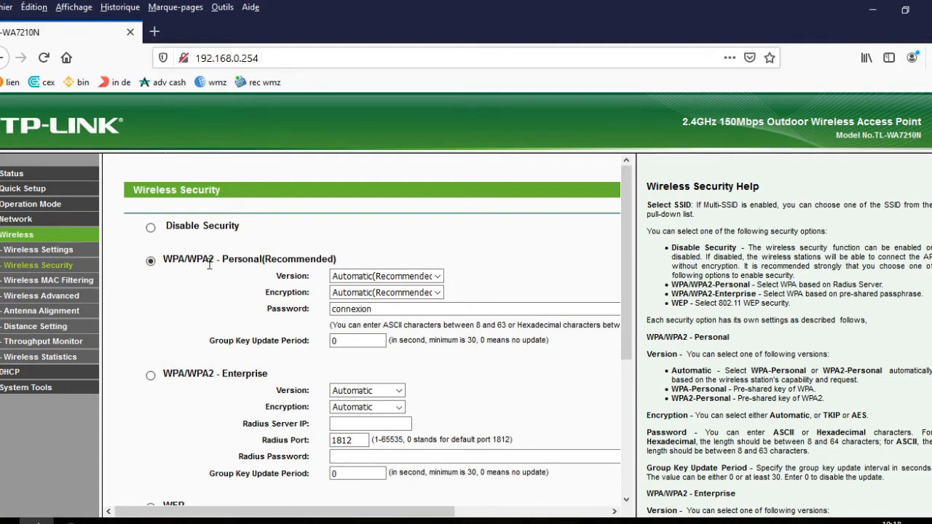
- Check the WPA/WPA2 Personal password field, then go to the Wireless MAC Filtering page
left_click(379, 310)
left_click(35, 283)
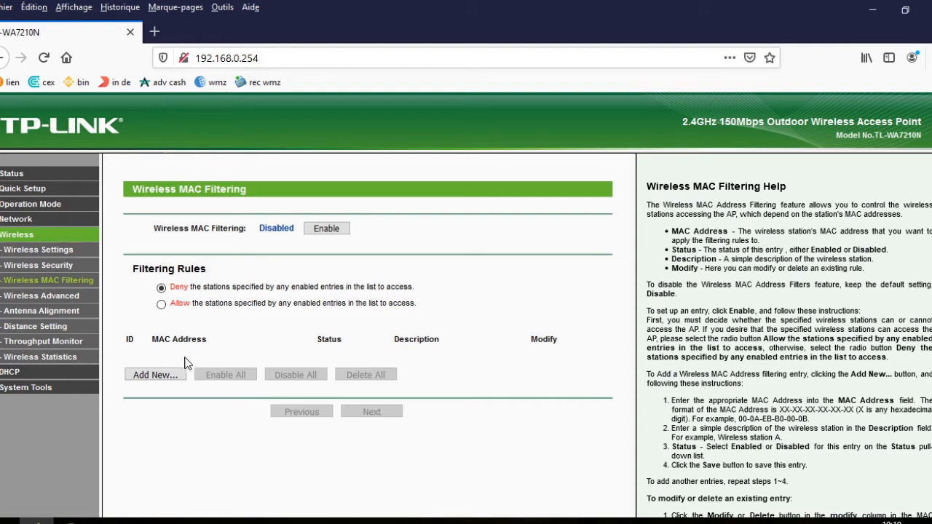
left_click(160, 303)
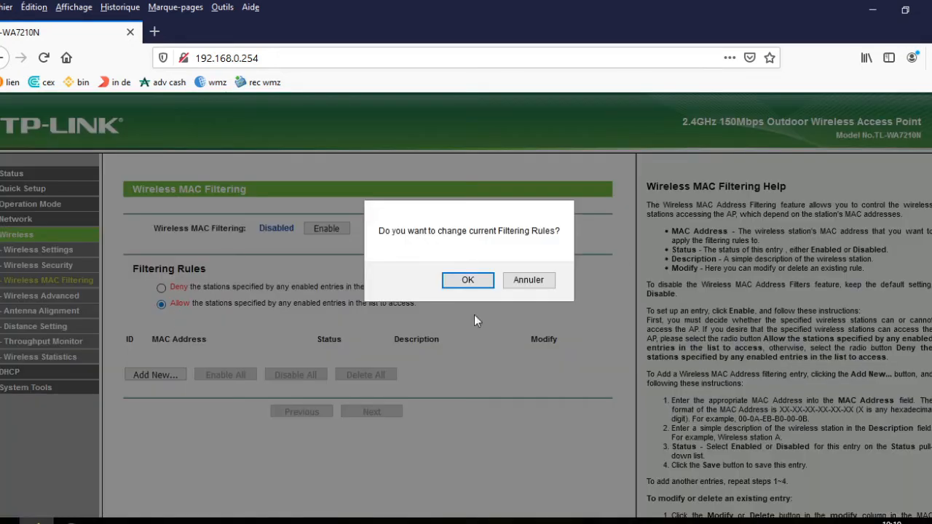
left_click(477, 284)
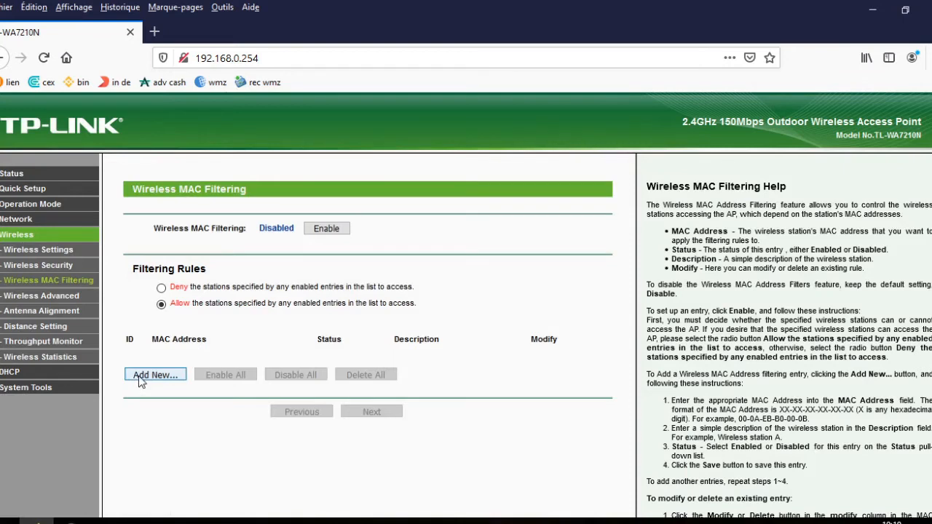
left_click(141, 375)
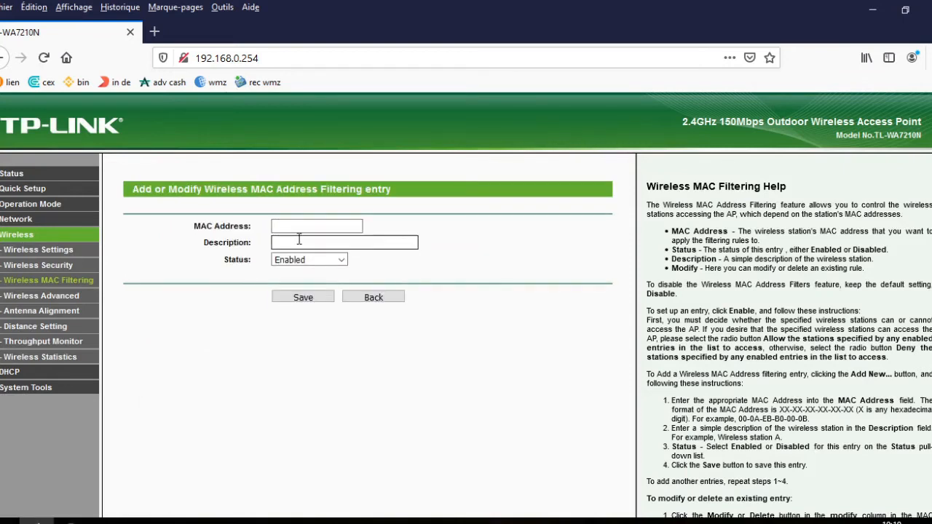
left_click(386, 299)
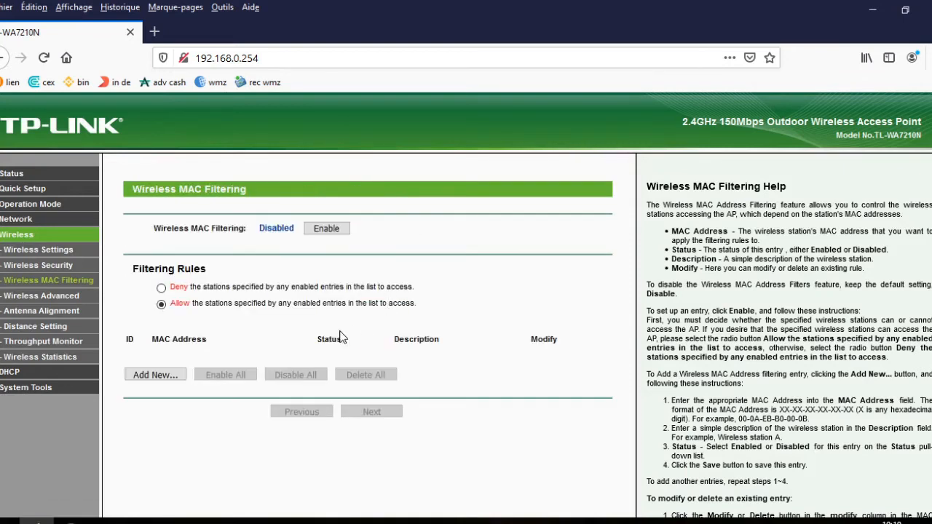
left_click(161, 288)
left_click(446, 282)
- Change the Distance Setting from 5 to 10 km and save it, then view DHCP settings
left_click(36, 328)
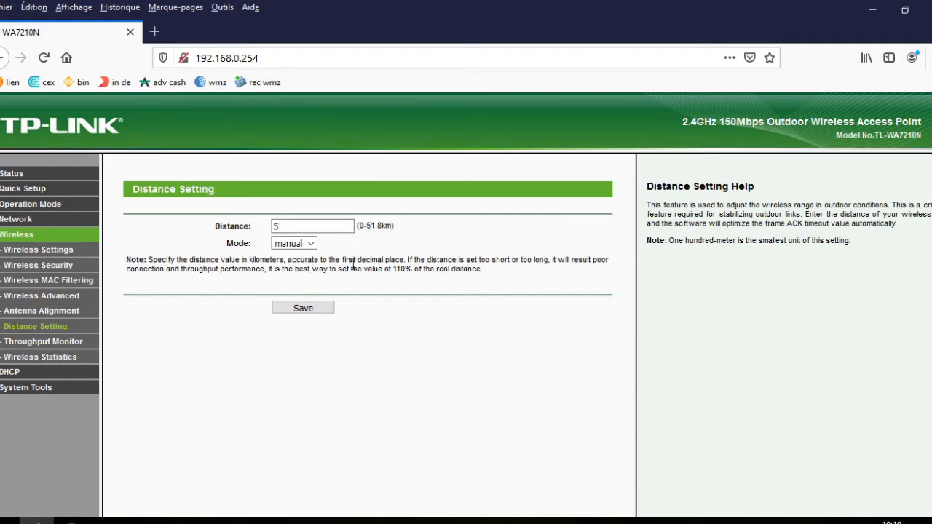
left_click_drag(294, 226, 257, 228)
type("10")
left_click(303, 311)
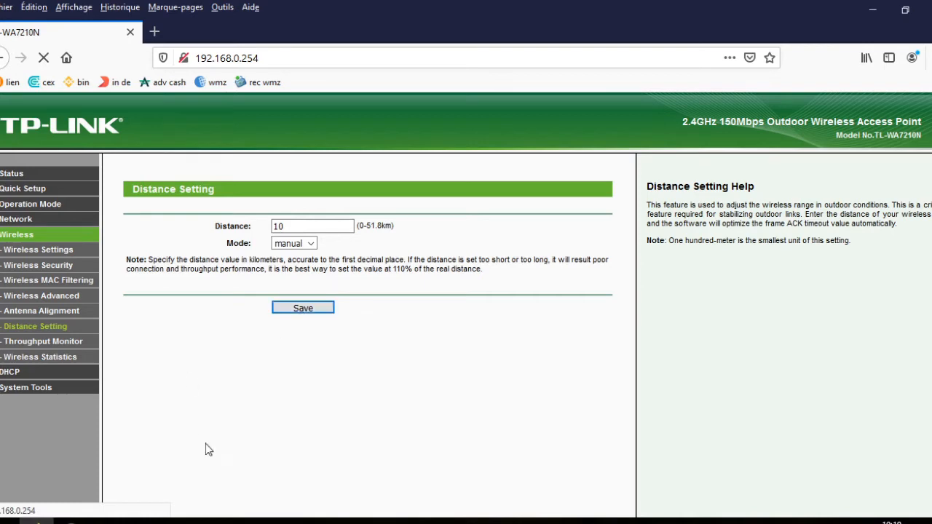
left_click(11, 372)
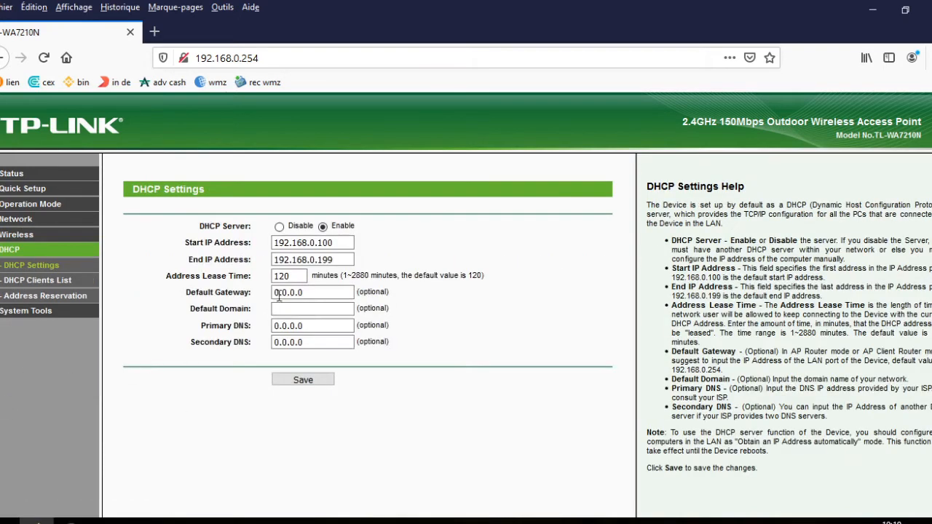
- Look over the System Tools, Time Settings and Password pages, then go to Operation Mode
left_click(26, 310)
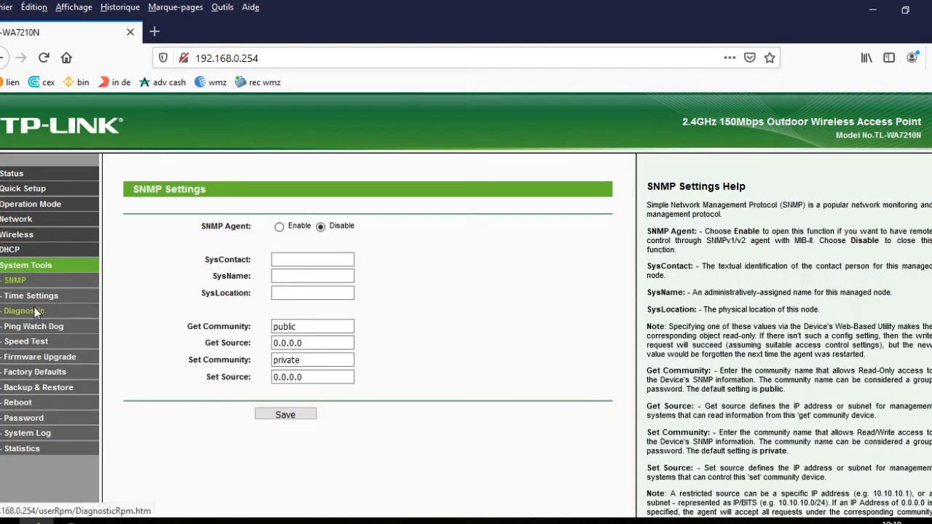
left_click(46, 298)
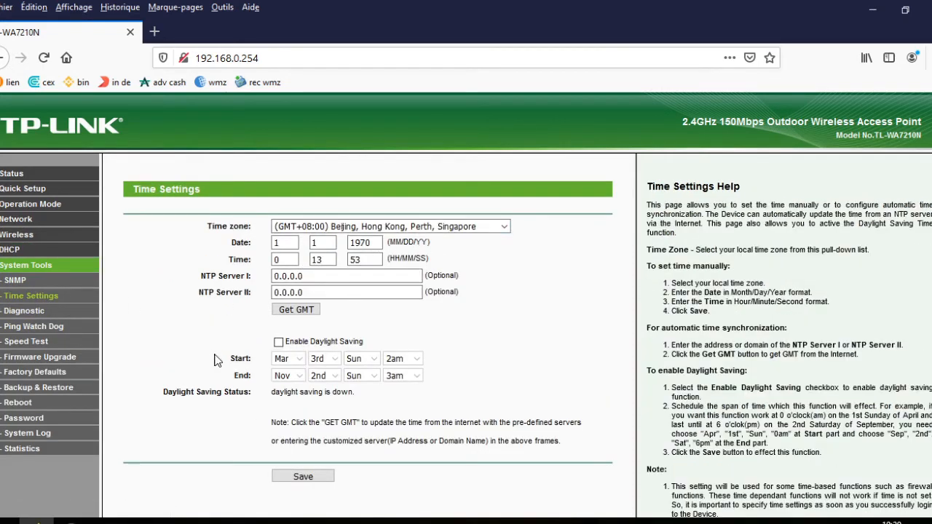
left_click(27, 419)
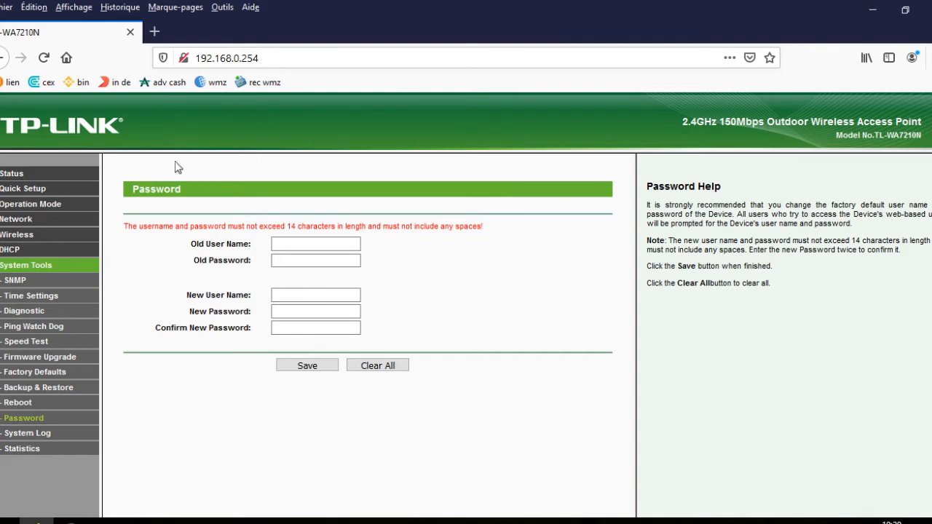
left_click(33, 204)
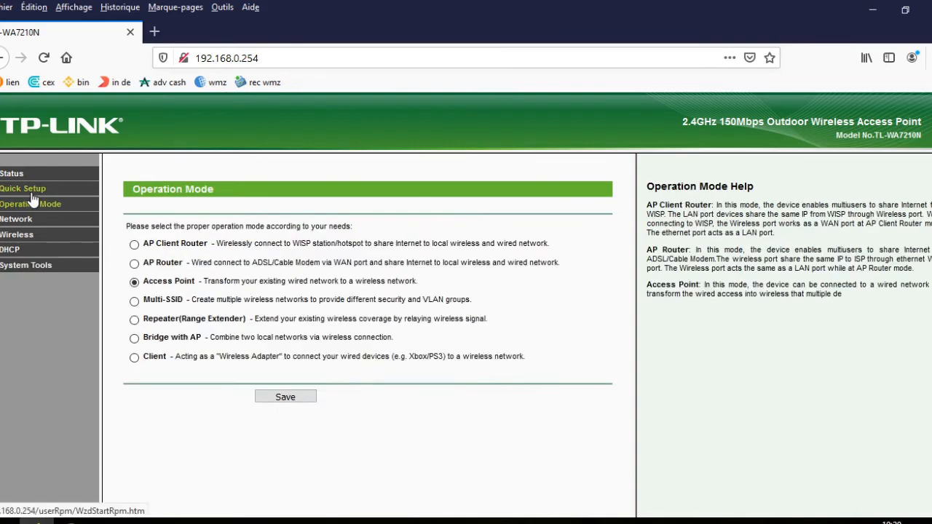
- Launch the Quick Setup wizard and advance to its Operation Mode step
left_click(31, 191)
left_click(375, 298)
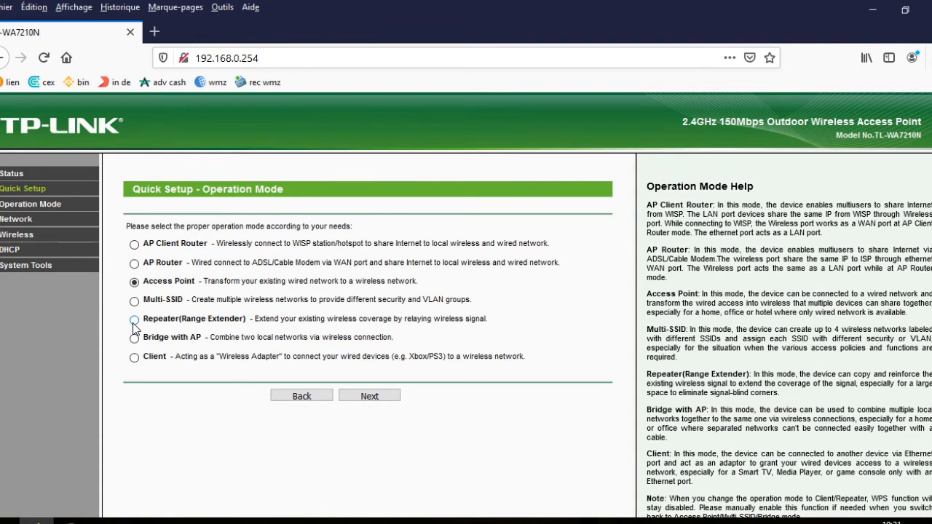
- Pick Multi-SSID mode, tick SSID2–SSID4 on the next step, then go back to the mode choice
left_click(134, 301)
left_click(368, 399)
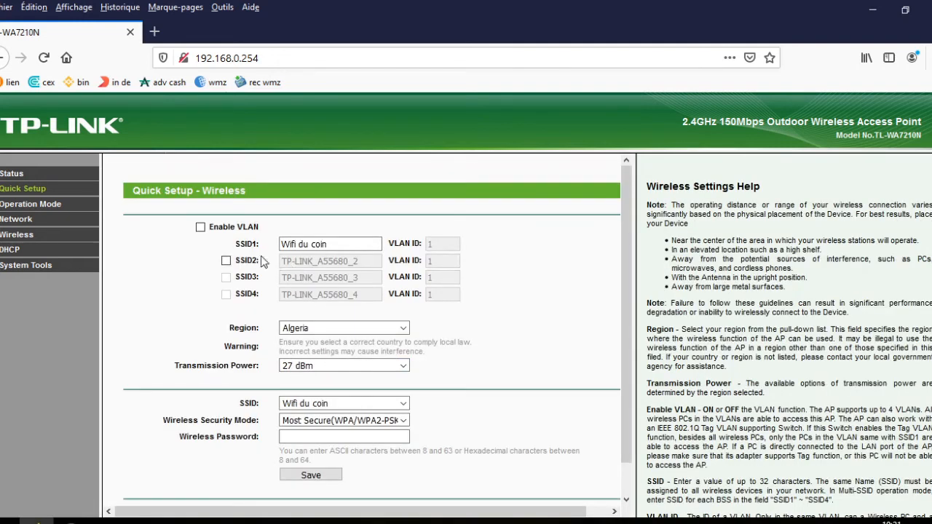
left_click(226, 261)
left_click(225, 277)
left_click(225, 294)
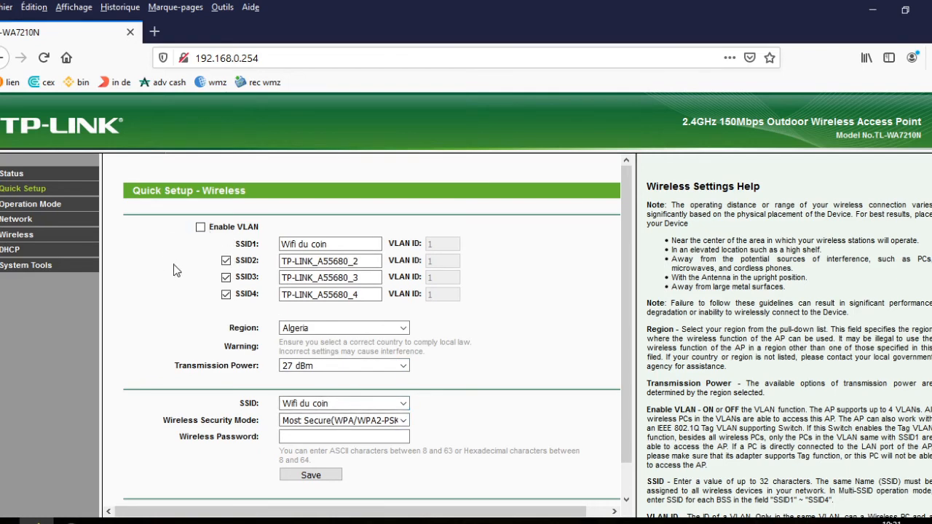
scroll(231, 423, "down", 1)
left_click(309, 480)
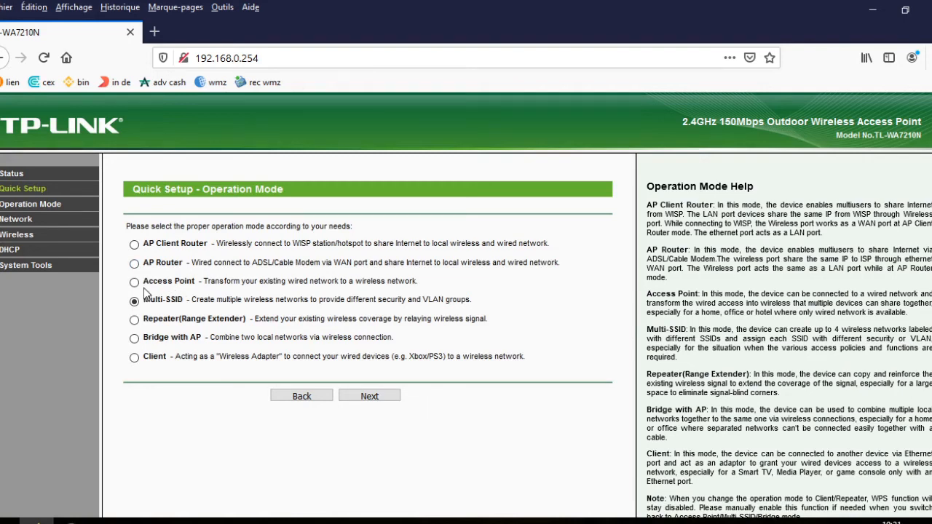
- Choose AP Router mode, then keep Dynamic IP and 'Yes, clone MAC address' in Quick Setup
left_click(135, 264)
left_click(371, 397)
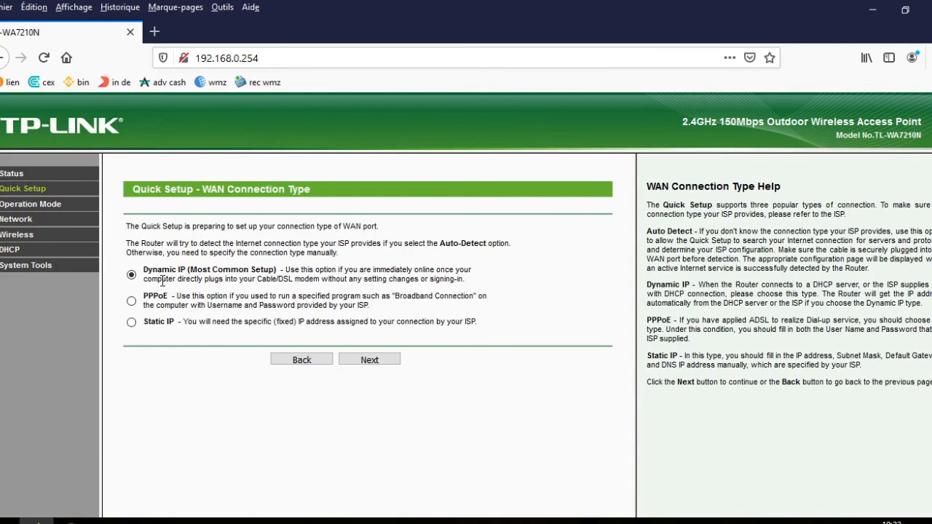
left_click(368, 360)
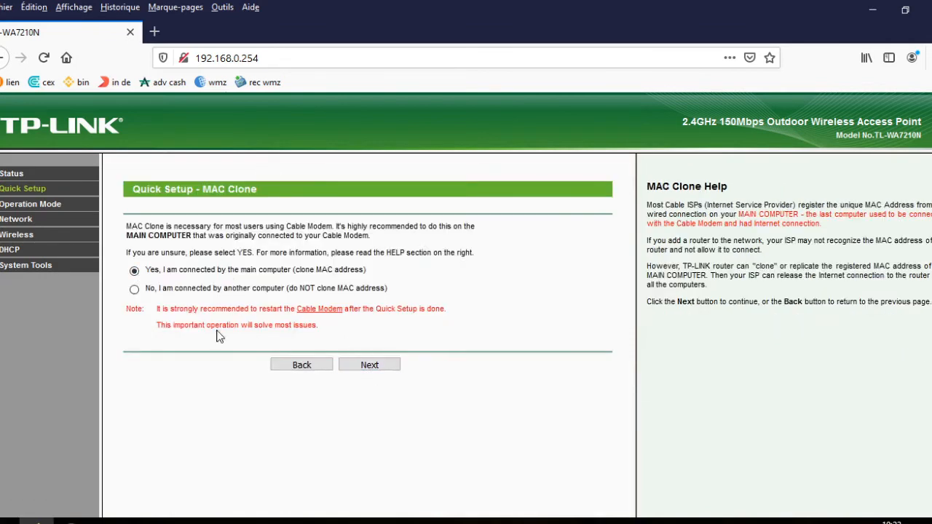
left_click(377, 363)
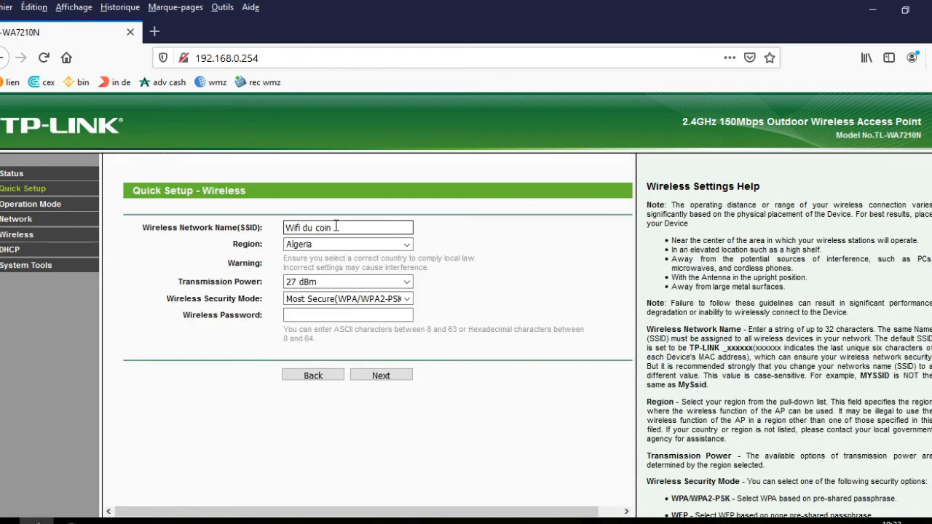
- Keep region Algeria, transmission power 27 dBm and security mode WPA/WPA2-PSK
left_click(406, 245)
scroll(358, 393, "down", 5)
scroll(356, 393, "down", 18)
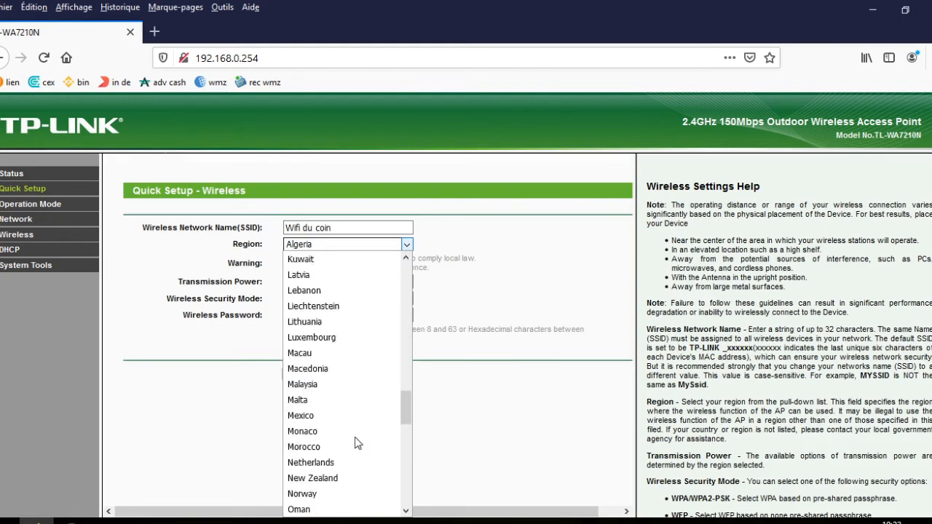
scroll(357, 439, "down", 5)
scroll(356, 436, "up", 1)
scroll(356, 435, "down", 3)
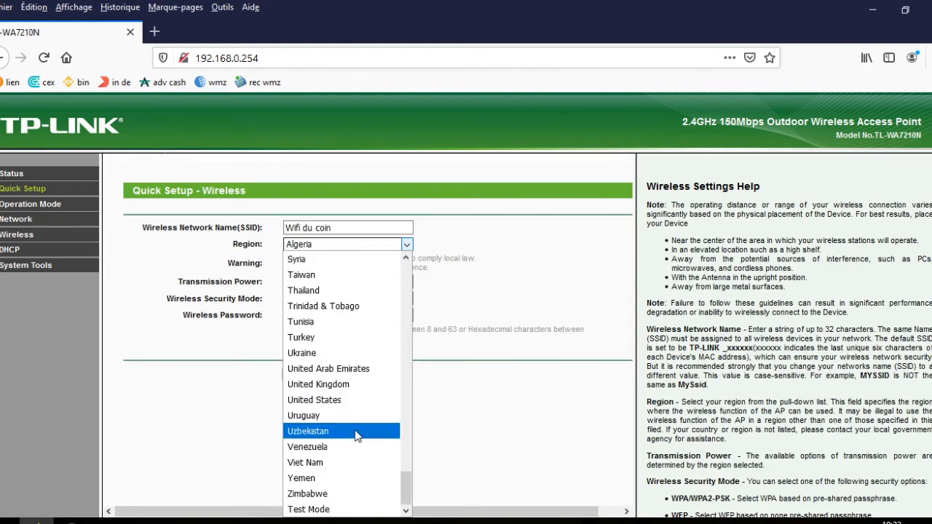
scroll(357, 433, "up", 1)
scroll(357, 433, "up", 20)
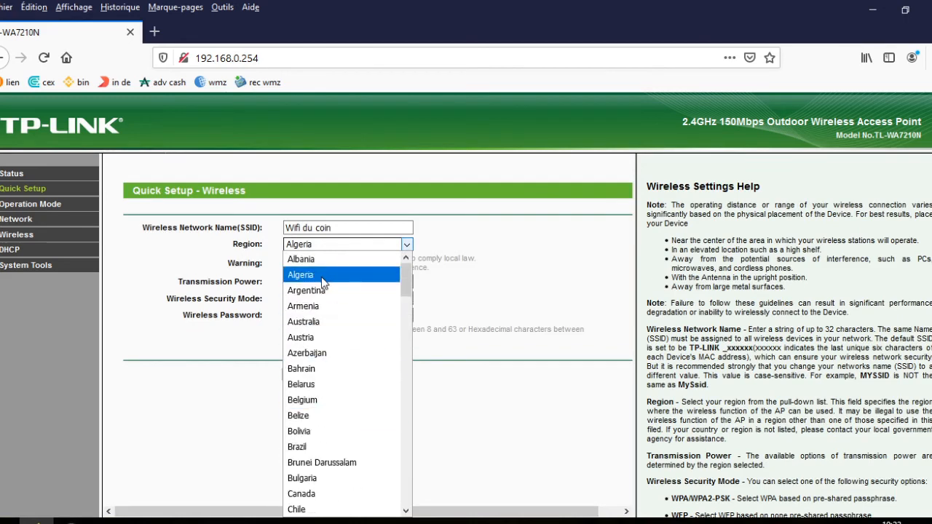
left_click(322, 282)
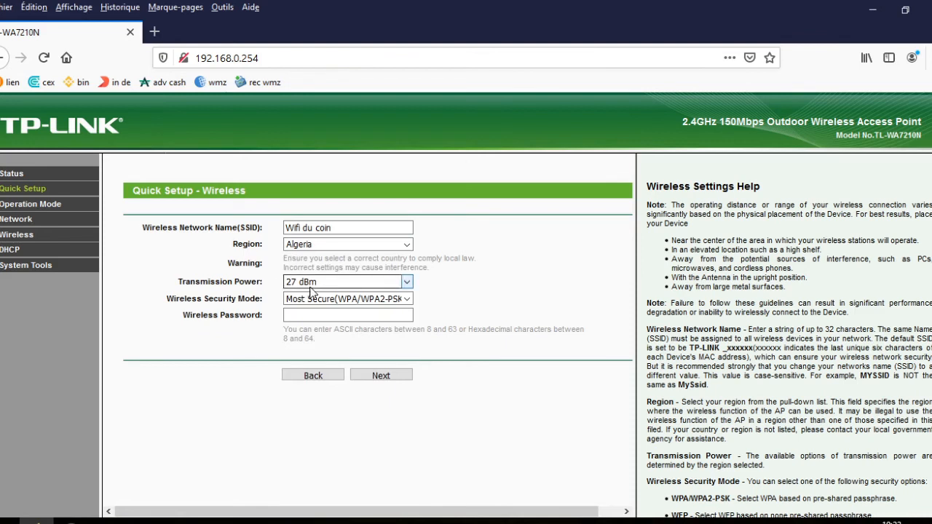
left_click(406, 284)
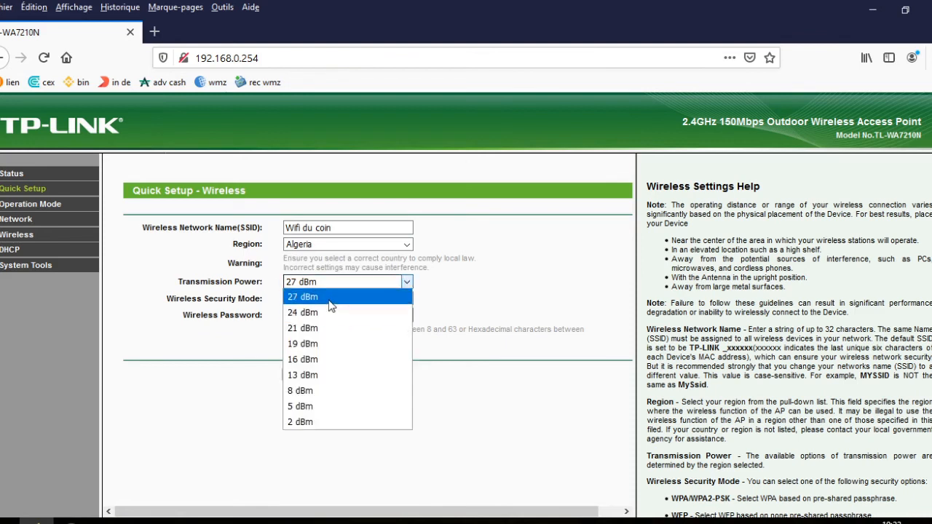
left_click(328, 300)
left_click(407, 300)
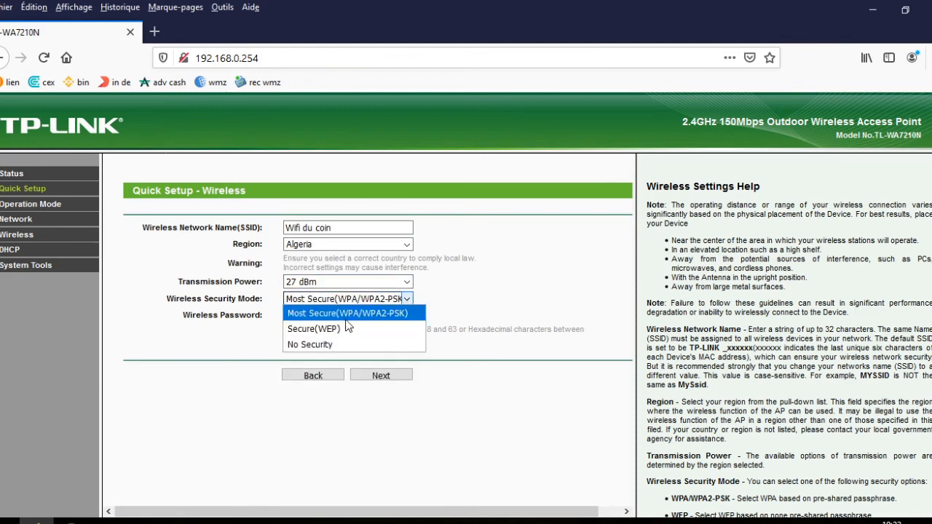
left_click(331, 314)
- Enter the wireless password, finish Quick Setup and confirm rebooting the device
left_click(315, 314)
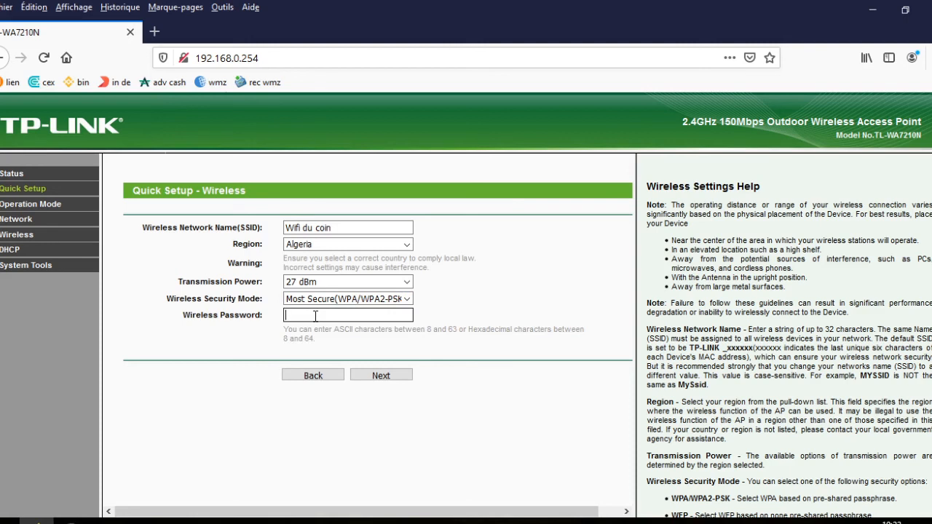
left_click(355, 348)
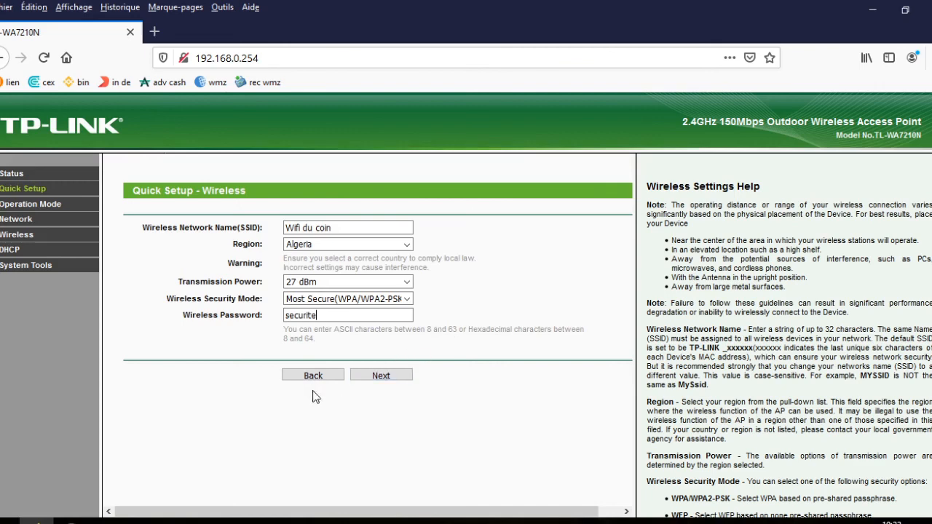
left_click(363, 376)
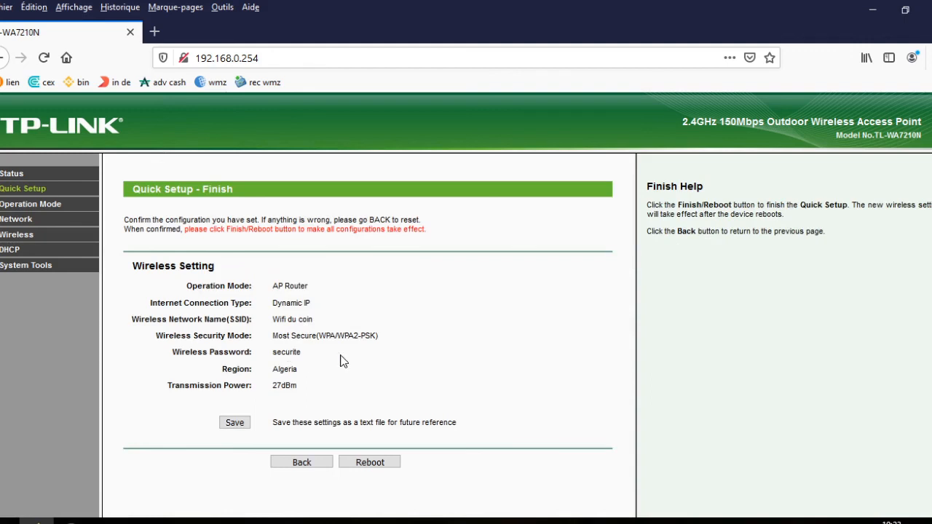
left_click(368, 463)
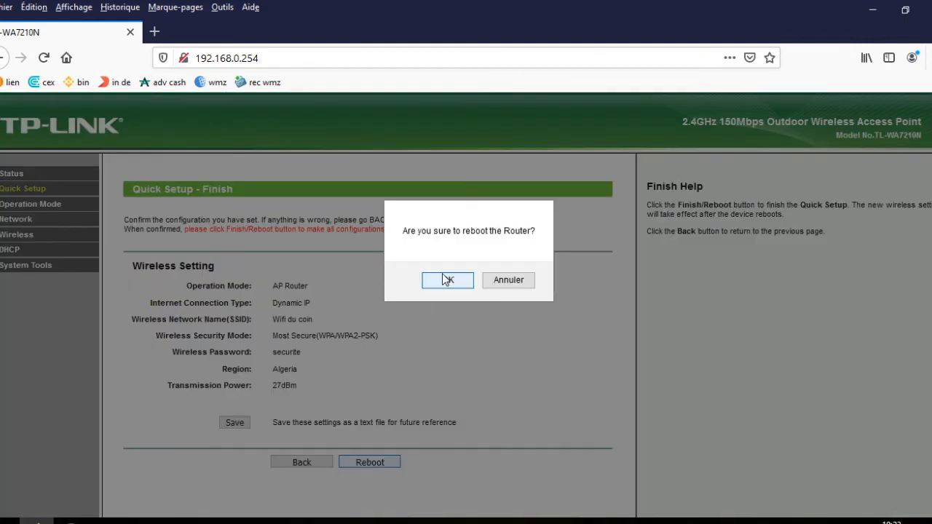
left_click(443, 280)
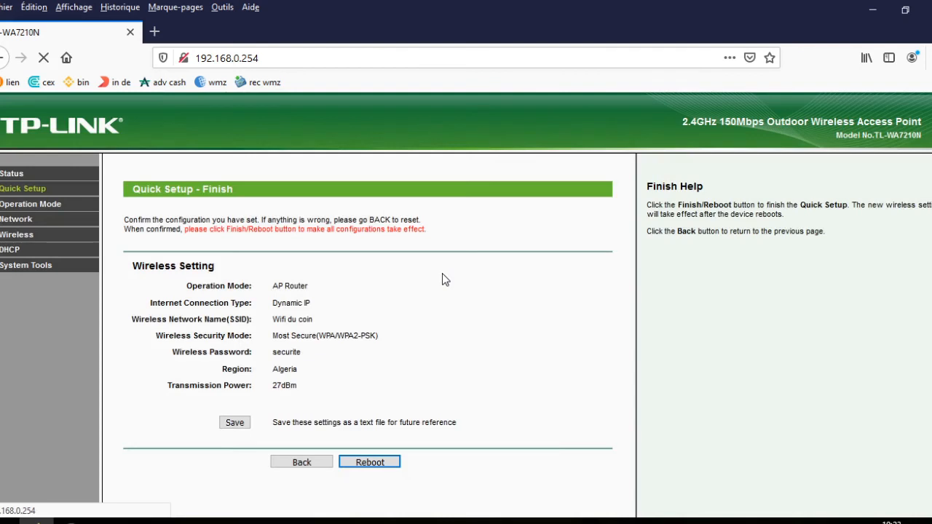